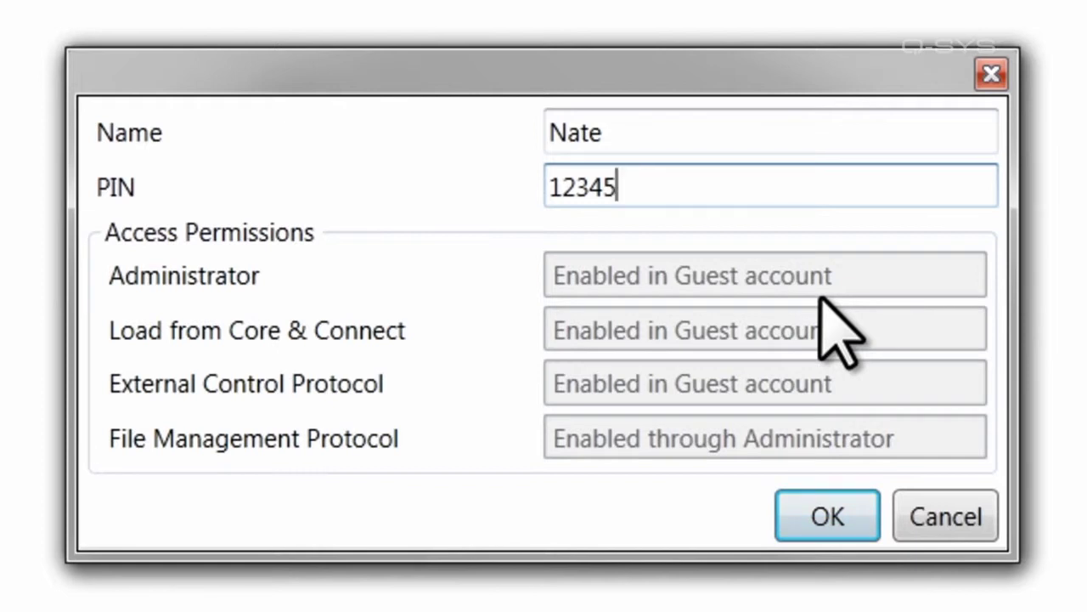
# Save the new user, set Guest's Administrator and File Management Protocol to No, then open the new user
pyautogui.click(812, 510)
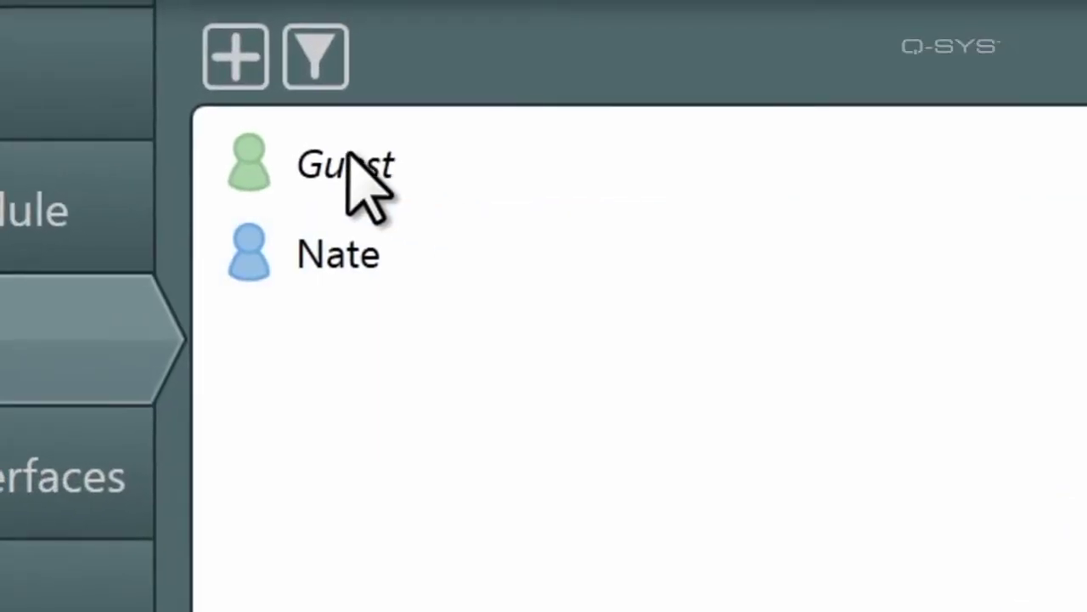
pyautogui.click(353, 168)
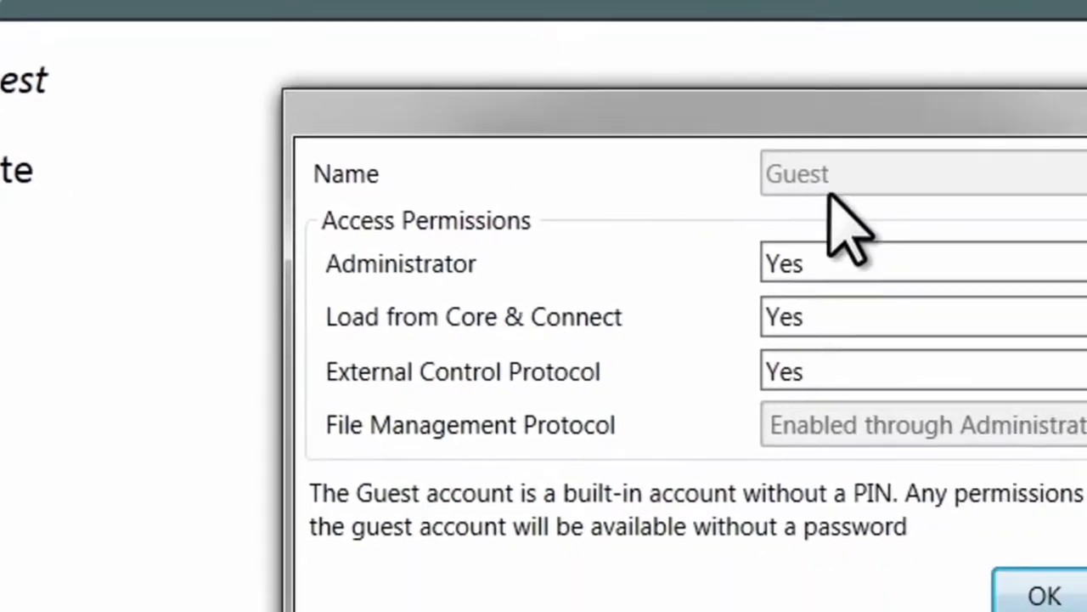
pyautogui.click(683, 236)
pyautogui.click(651, 285)
pyautogui.click(650, 374)
pyautogui.click(646, 414)
pyautogui.click(878, 540)
pyautogui.click(238, 259)
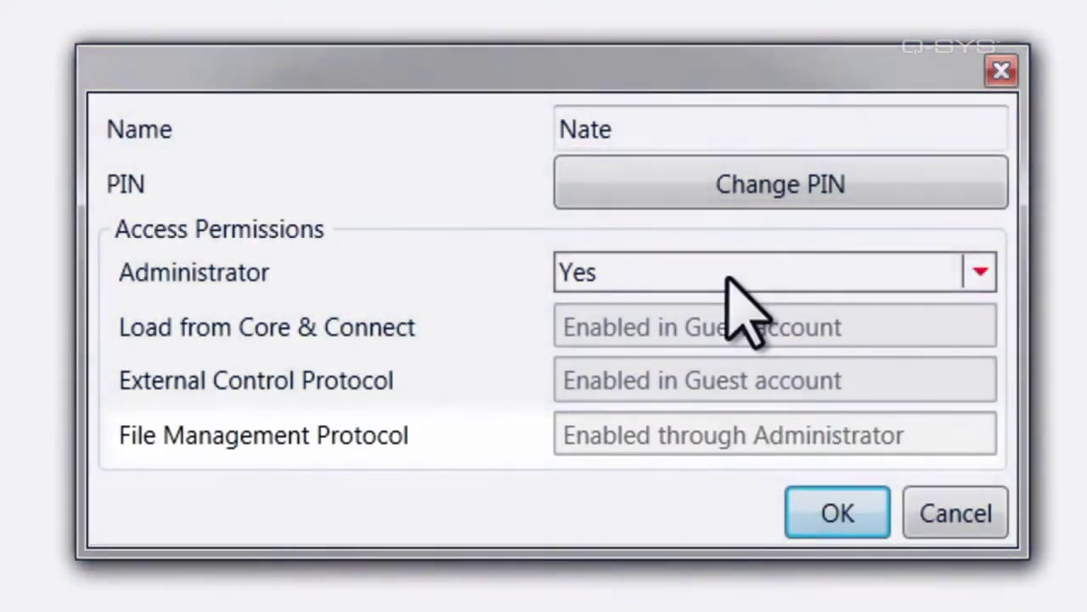
# Switch the new user's Administrator setting to No, return it to Yes, and save
pyautogui.click(731, 274)
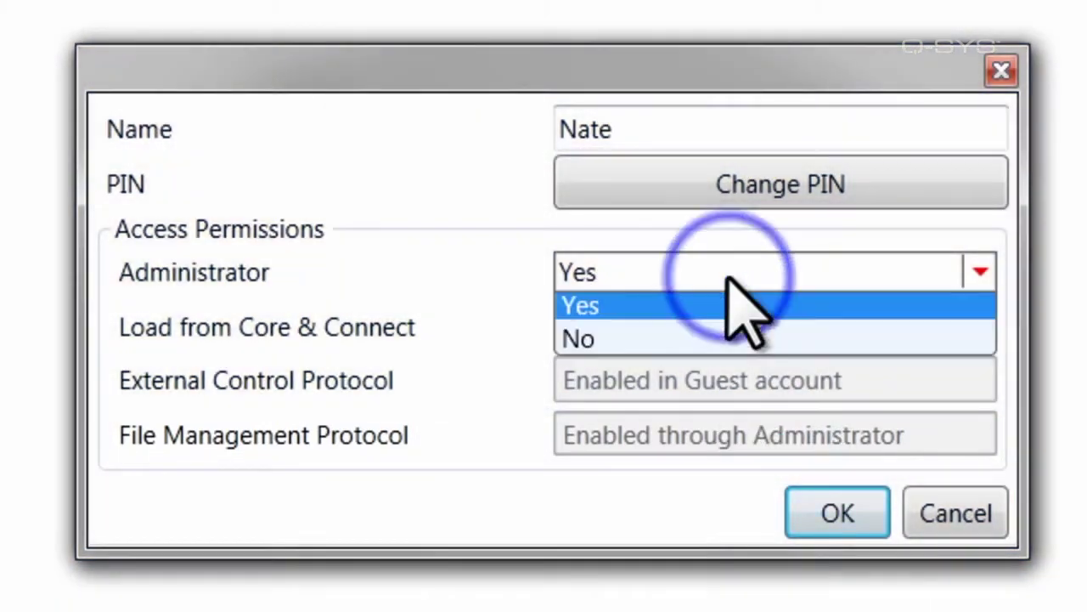
pyautogui.click(695, 346)
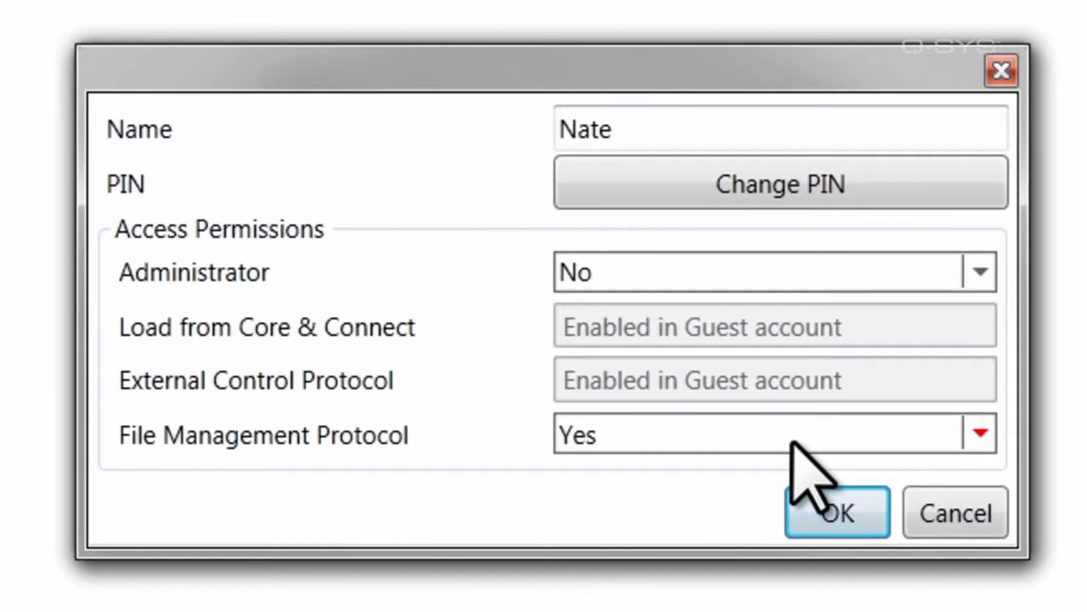
pyautogui.click(639, 270)
pyautogui.click(639, 308)
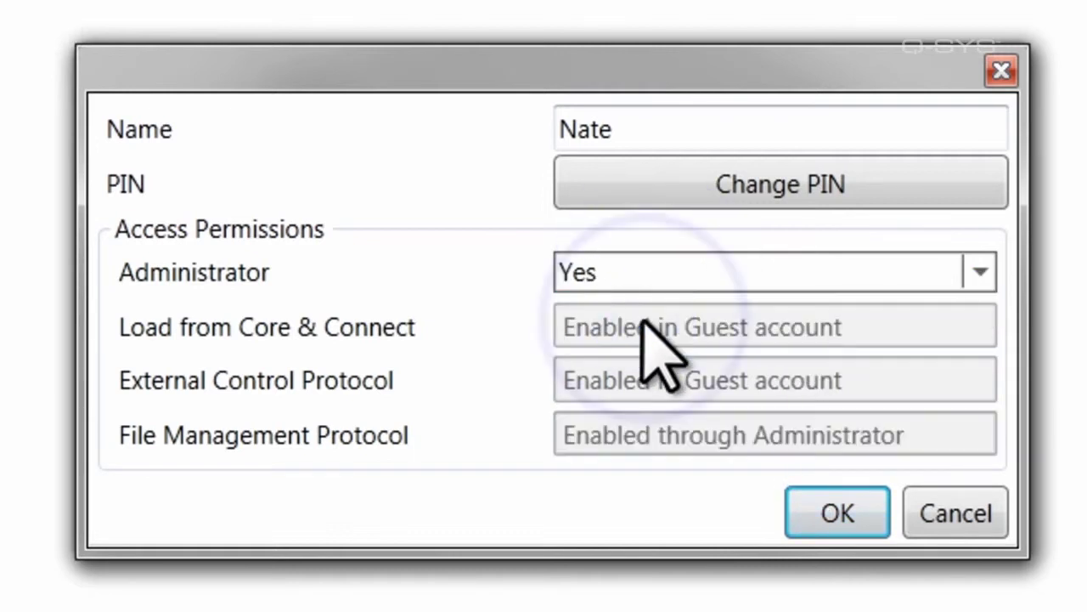
pyautogui.click(833, 514)
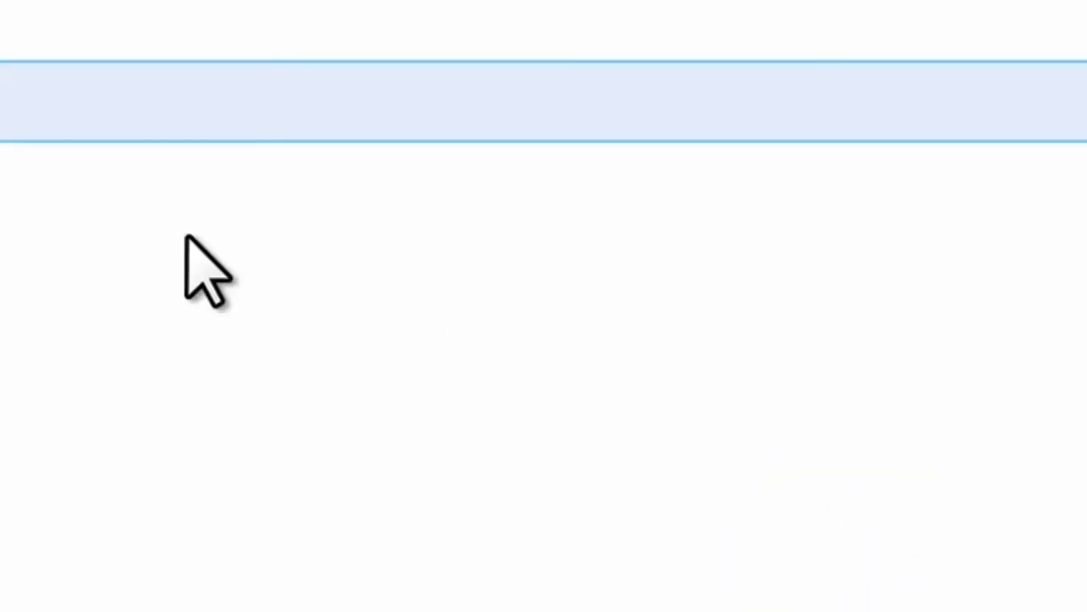
# Apply the Boom tag to the new user and filter the user list by Boom and Snapshot
pyautogui.moveTo(665, 175); pyautogui.dragTo(274, 119)
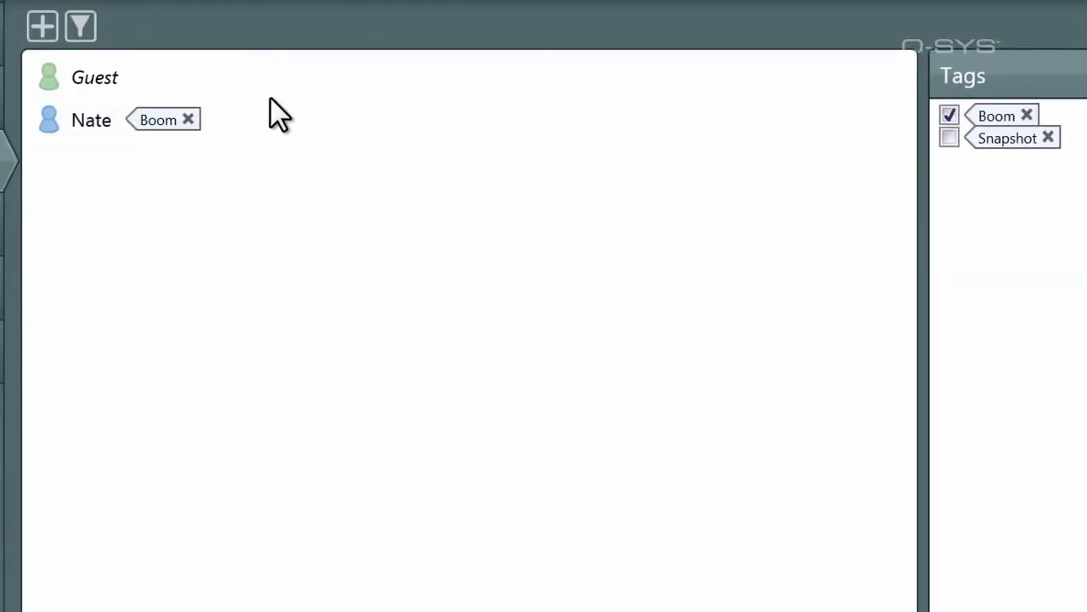
pyautogui.click(81, 27)
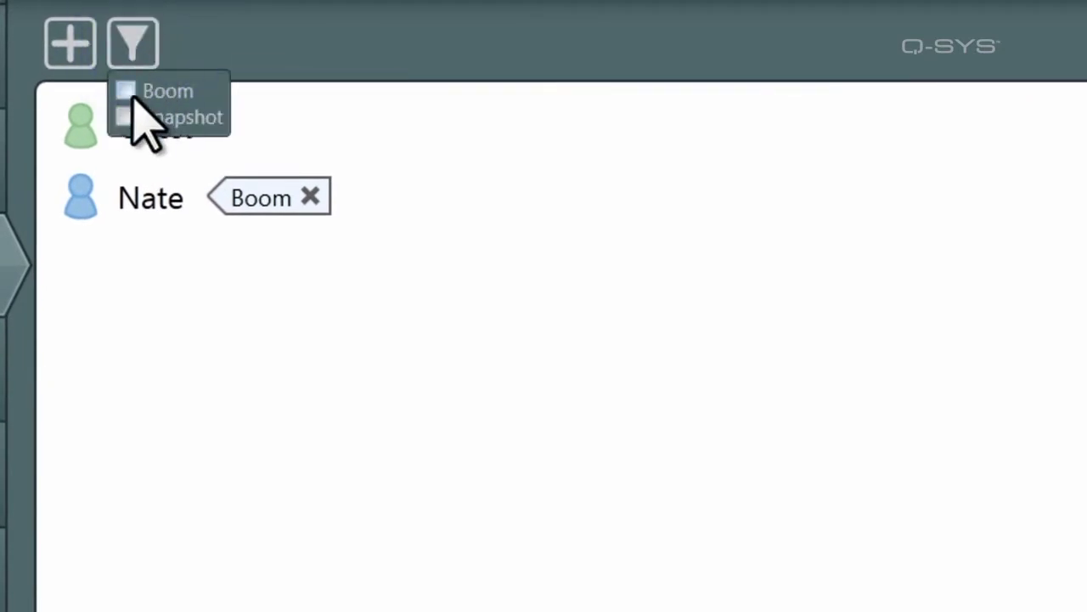
pyautogui.click(127, 94)
pyautogui.click(125, 119)
# Open shared settings for Guest and the new user together, then cancel without changes
pyautogui.click(151, 145)
pyautogui.keyDown('ctrl'); pyautogui.click(155, 204); pyautogui.keyUp('ctrl')
pyautogui.doubleClick(154, 204)
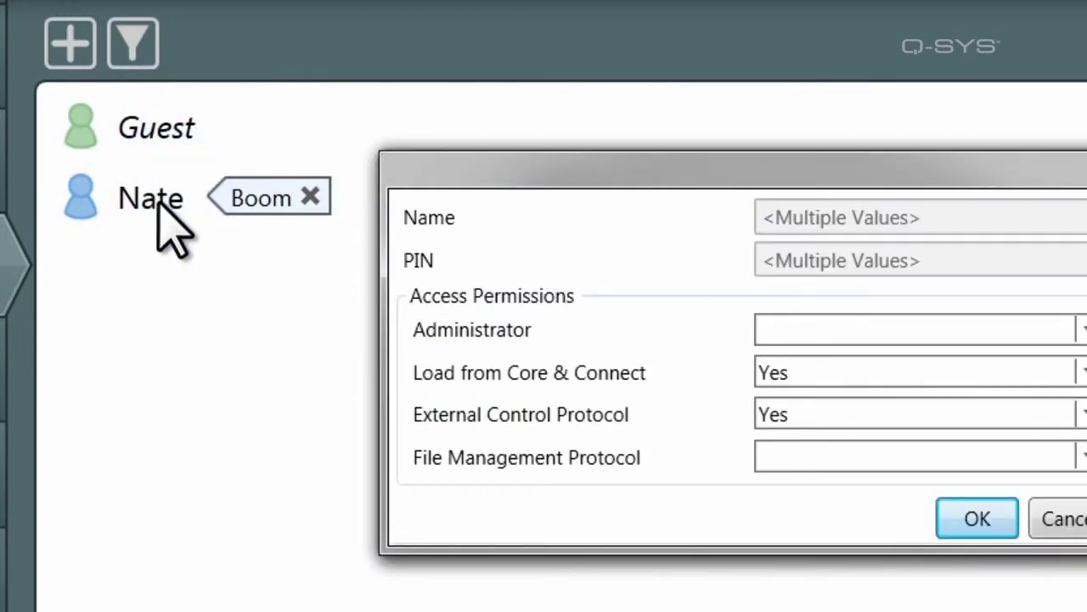
pyautogui.click(1060, 518)
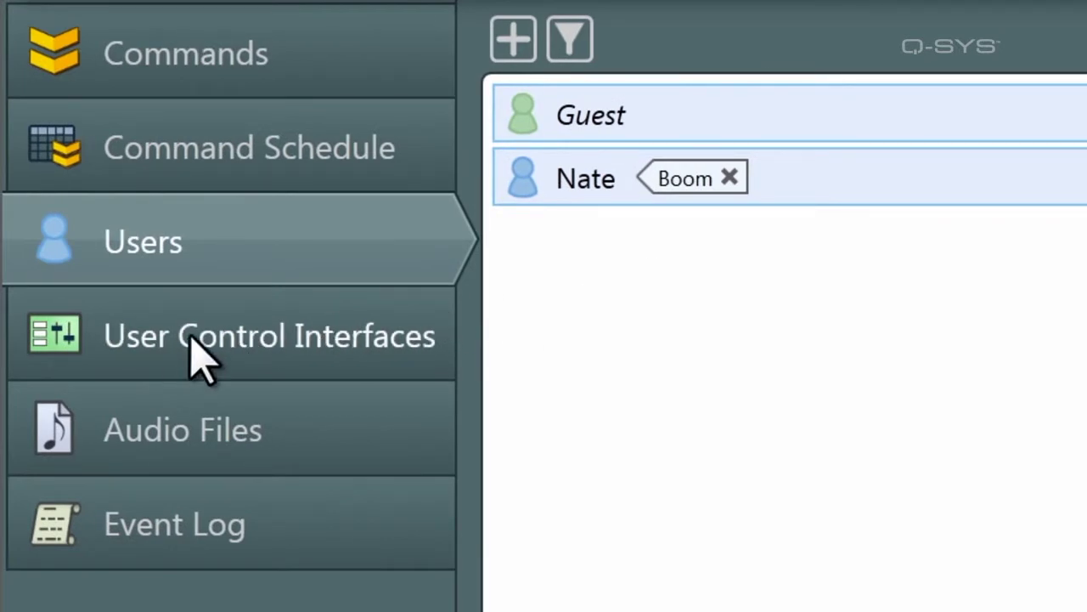
# Open Edit UCI Properties for Inventory Status from the User Control Interfaces list
pyautogui.click(197, 355)
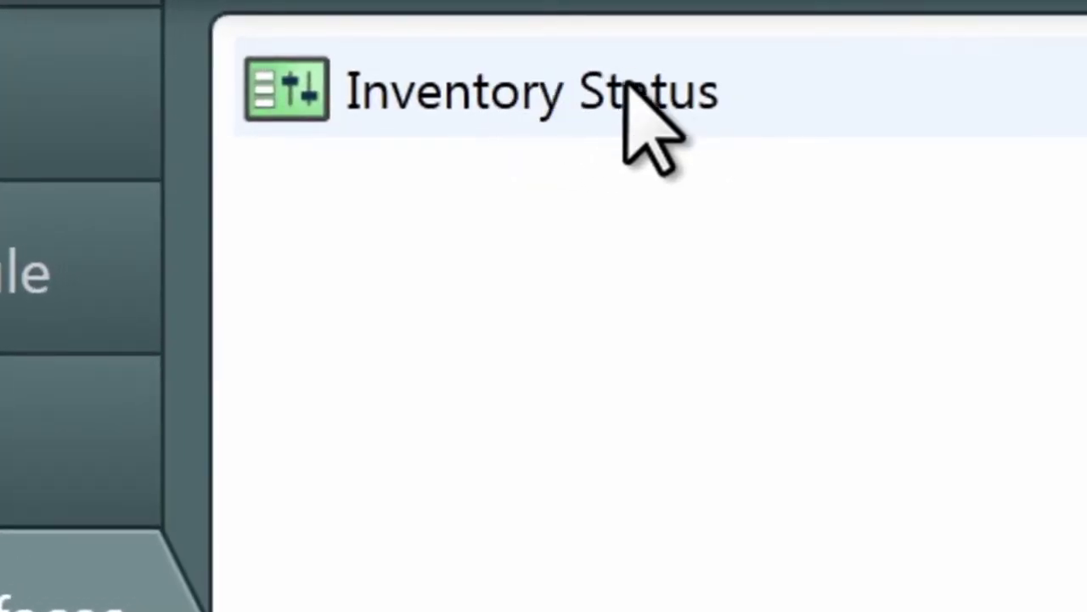
pyautogui.click(607, 92)
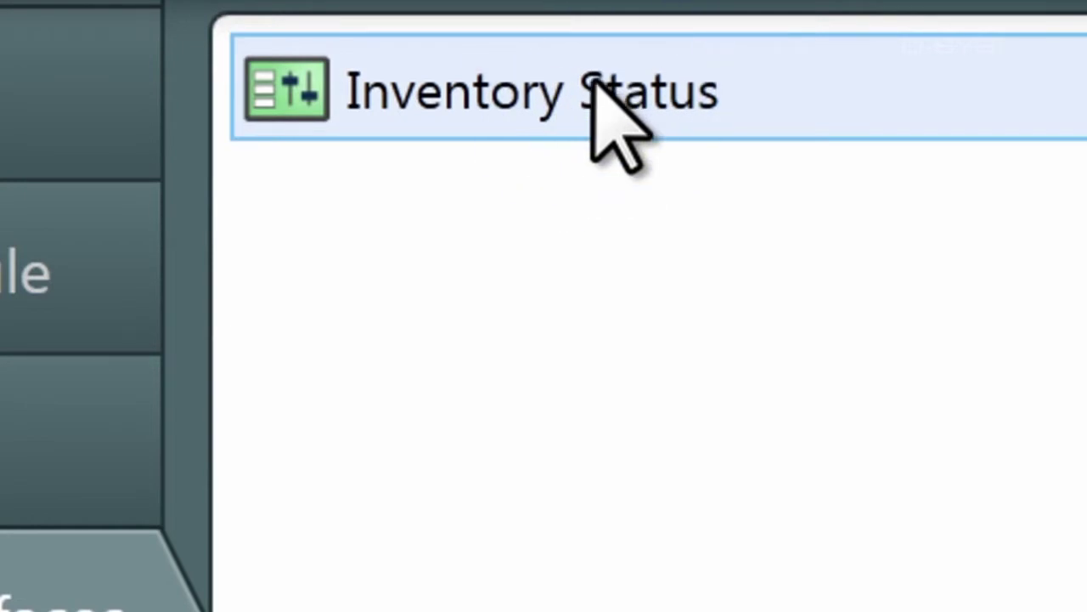
pyautogui.doubleClick(525, 109)
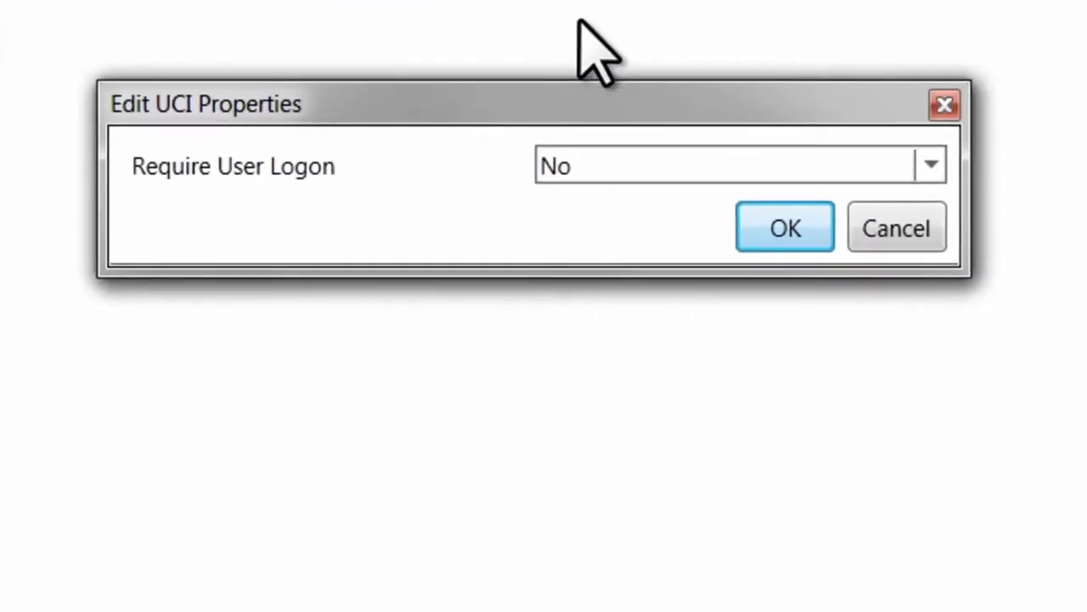
# Set Require User Logon to Yes for Inventory Status, allowing the new user and Boom-tagged users
pyautogui.click(808, 181)
pyautogui.click(794, 206)
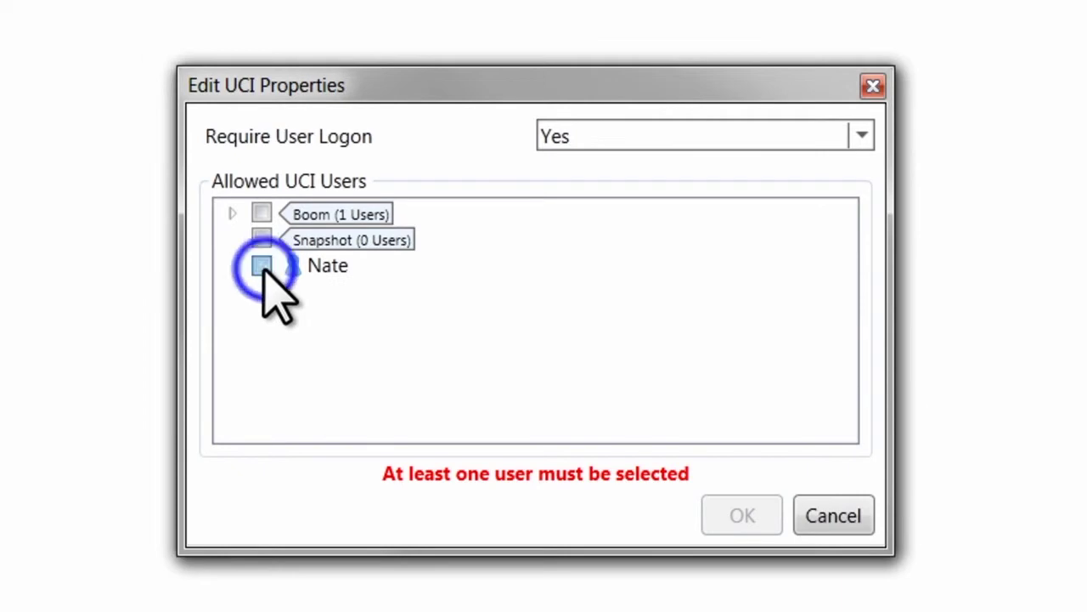
pyautogui.click(263, 267)
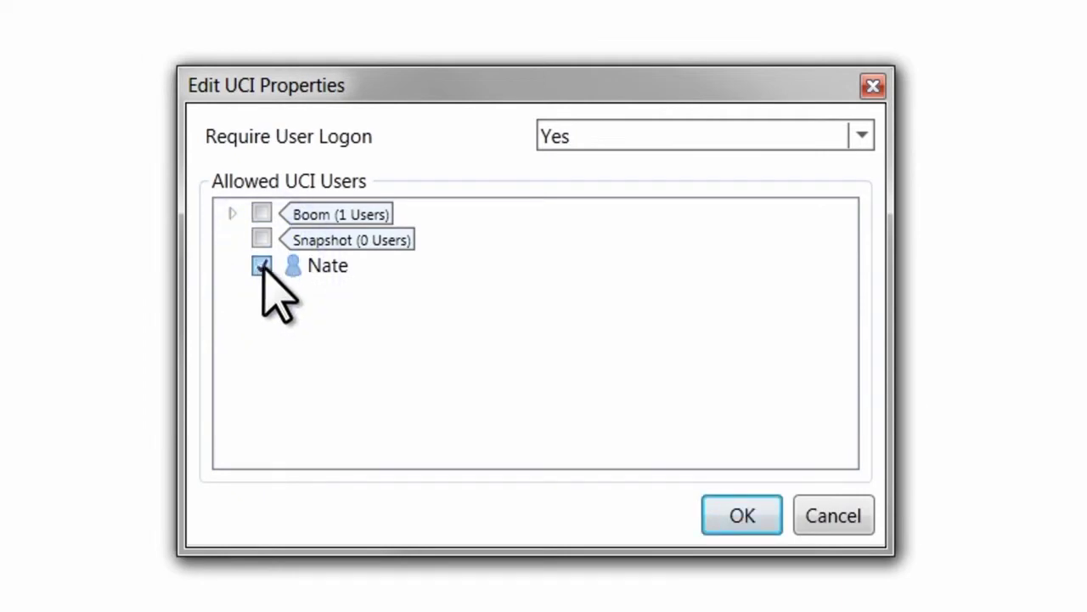
pyautogui.click(262, 214)
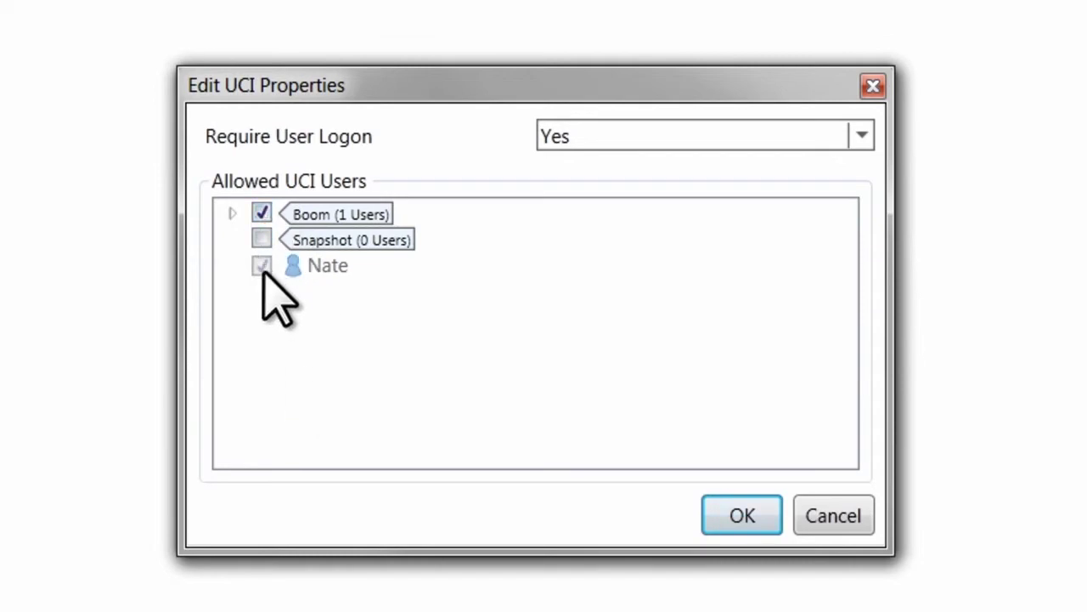
pyautogui.click(739, 516)
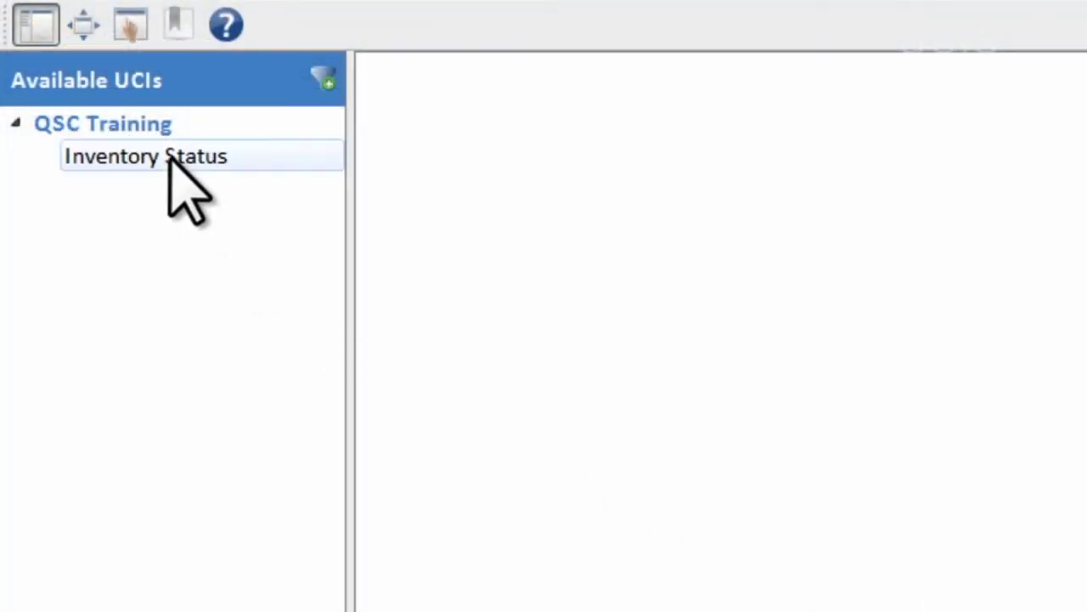
# Launch Inventory Status, log in with the user's PIN, then show the Core's audio files
pyautogui.click(169, 158)
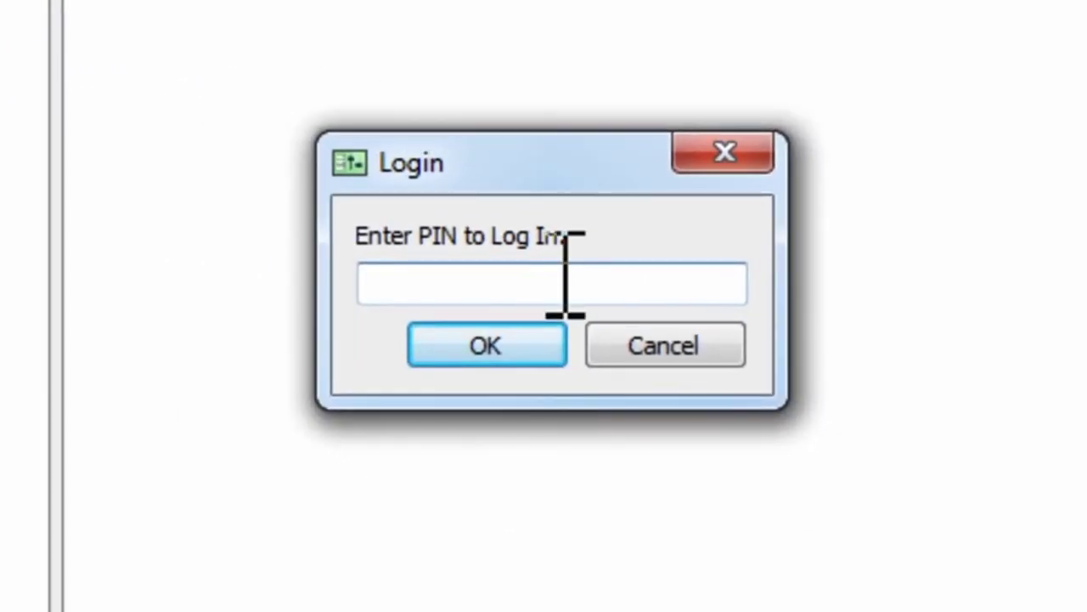
pyautogui.click(556, 282)
pyautogui.write('123')
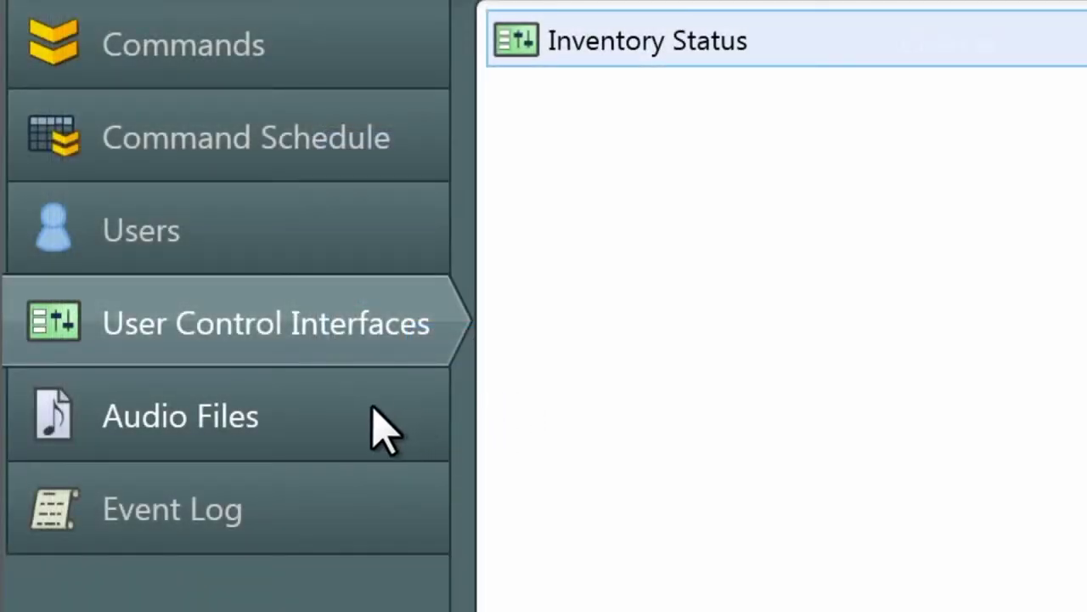
pyautogui.click(384, 430)
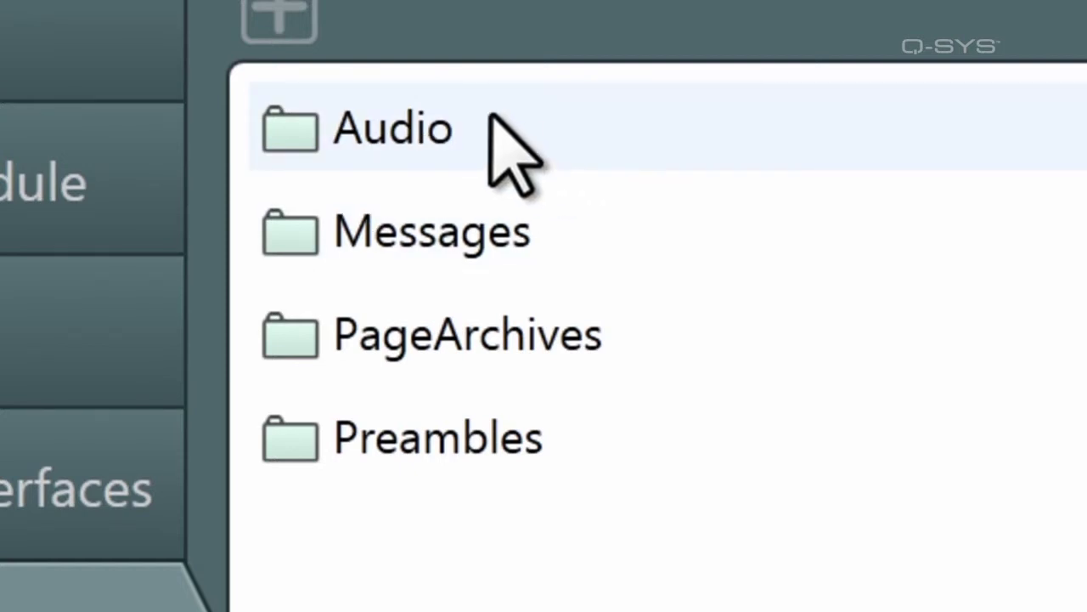
# Upload the seven mp3s from Music, Announcement.mp3 through Swing Music.mp3, into the Audio folder
pyautogui.doubleClick(396, 148)
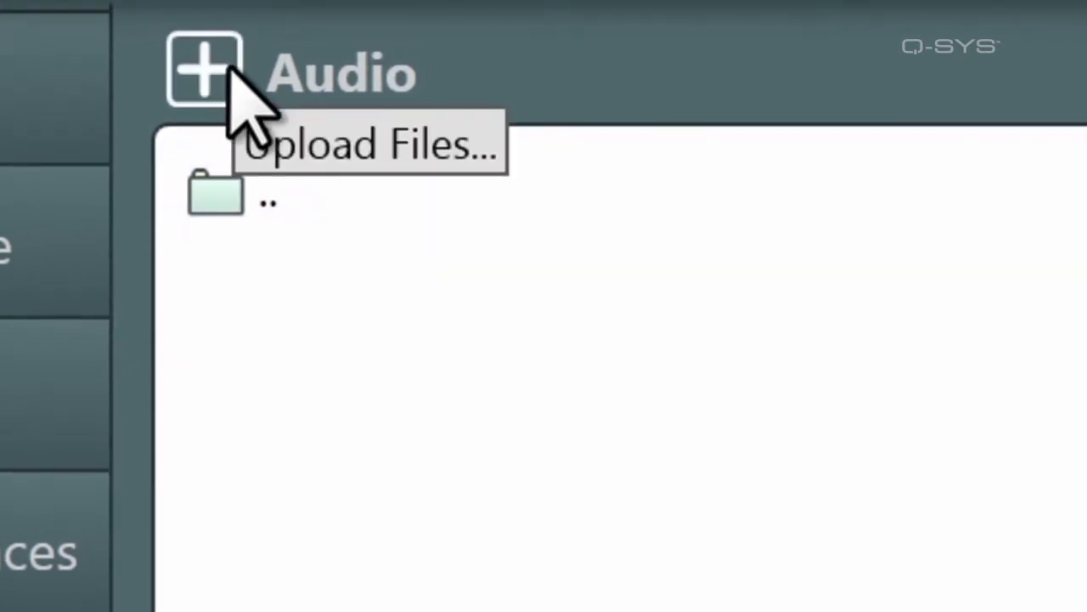
pyautogui.click(222, 68)
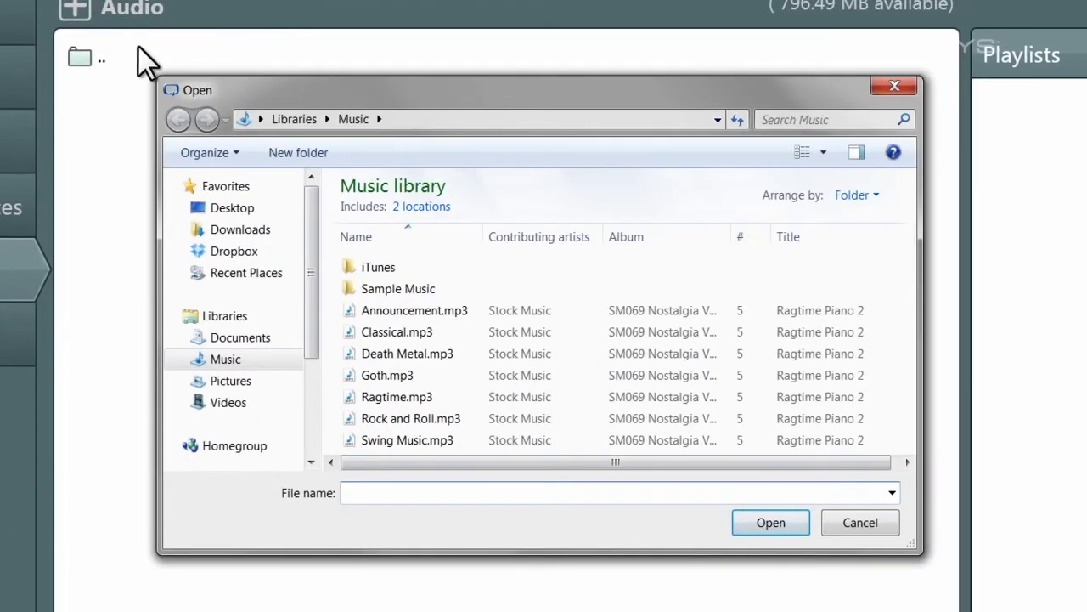
pyautogui.click(226, 359)
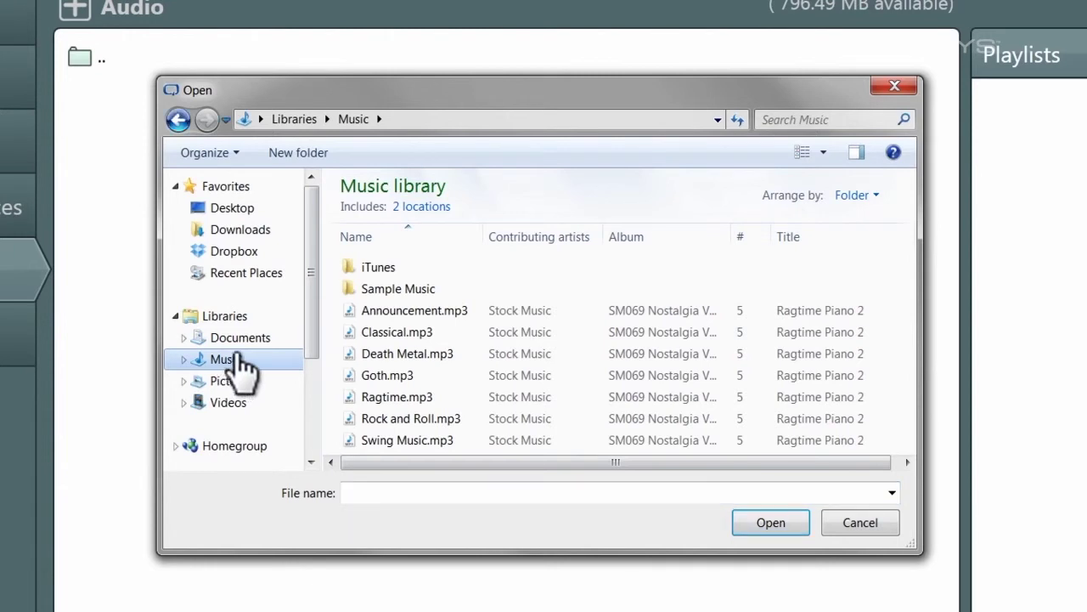
pyautogui.click(411, 310)
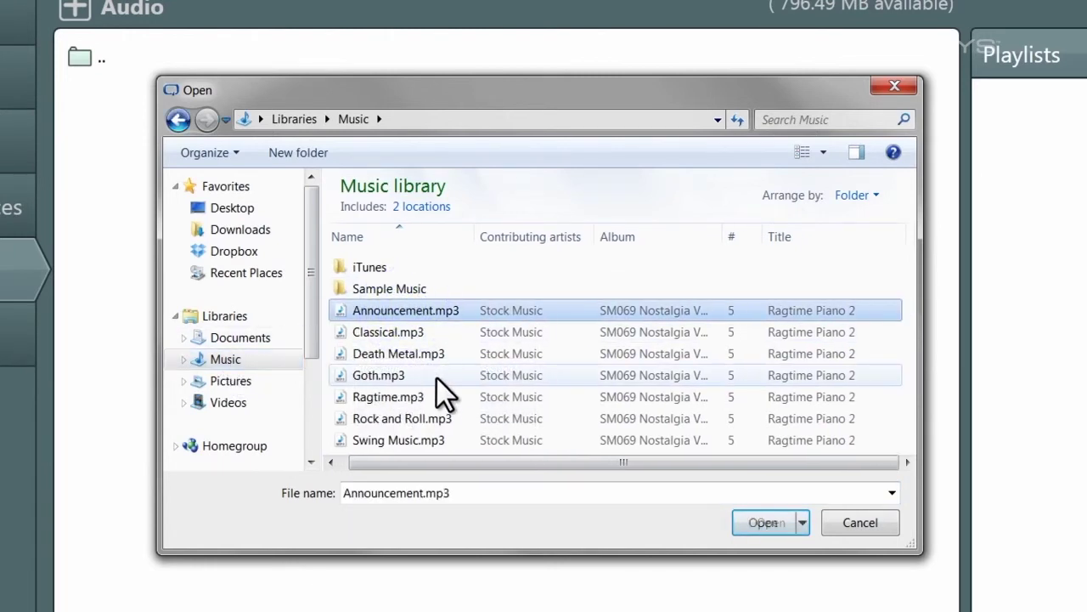
pyautogui.keyDown('shift'); pyautogui.click(415, 442); pyautogui.keyUp('shift')
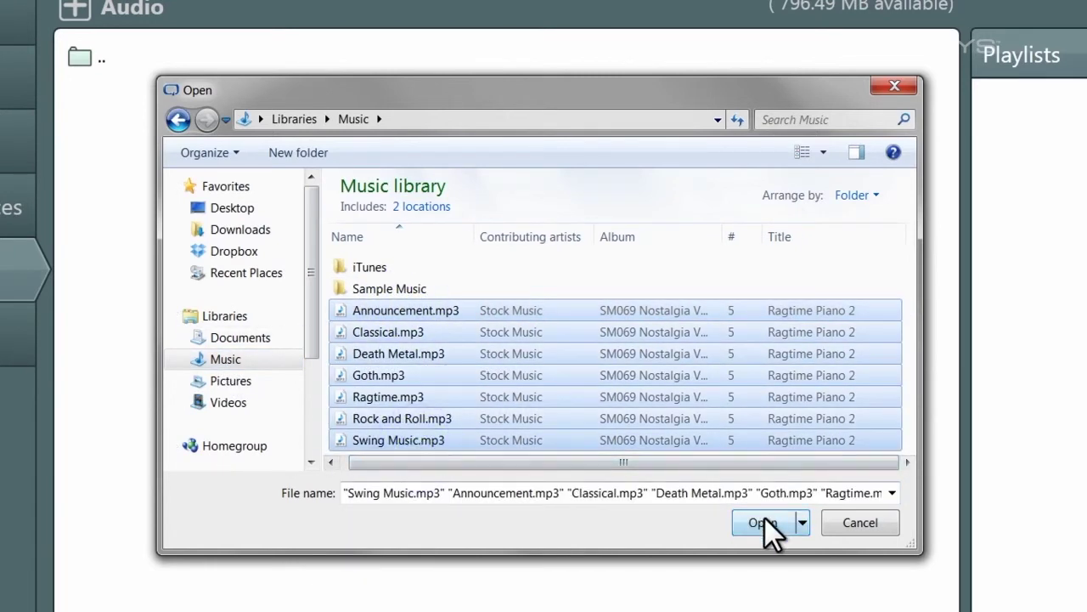
pyautogui.click(764, 517)
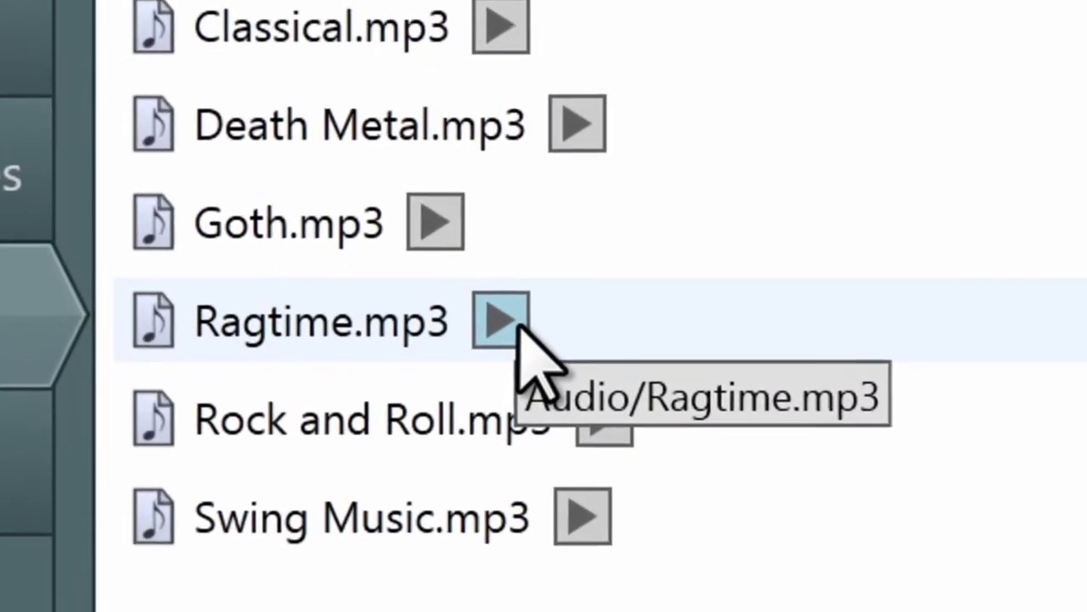
# Preview Ragtime.mp3, then delete Goth.mp3 from the Audio folder
pyautogui.click(374, 452)
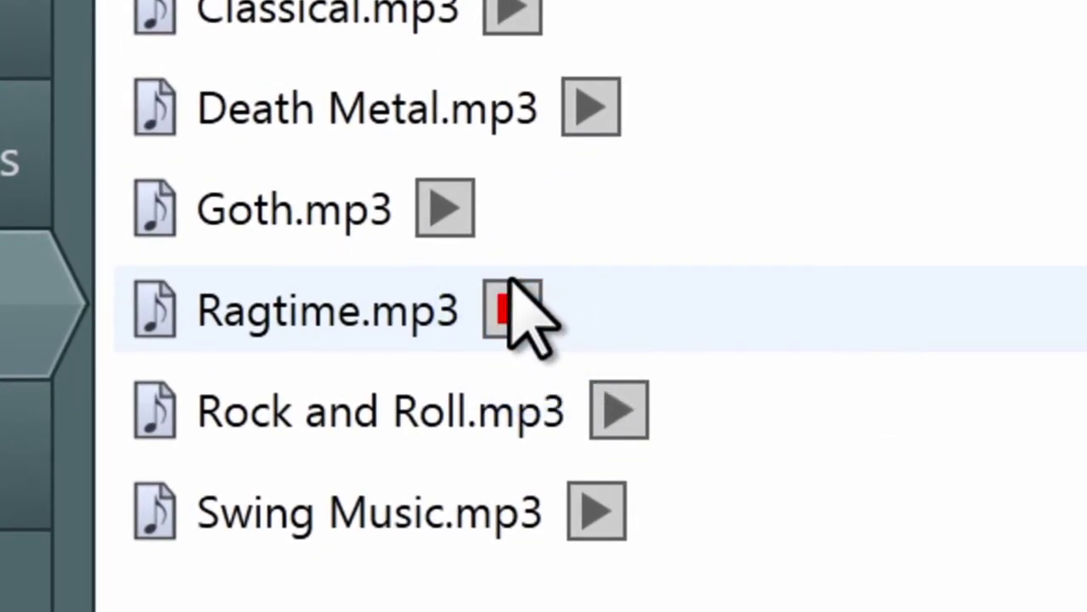
pyautogui.click(314, 203)
pyautogui.press('Delete')
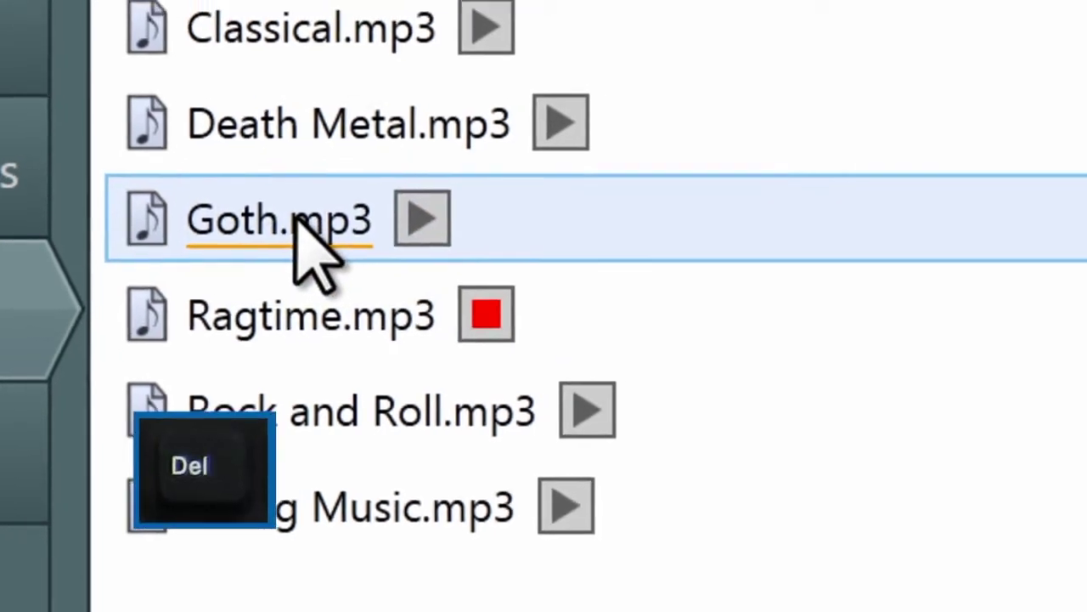
pyautogui.click(758, 338)
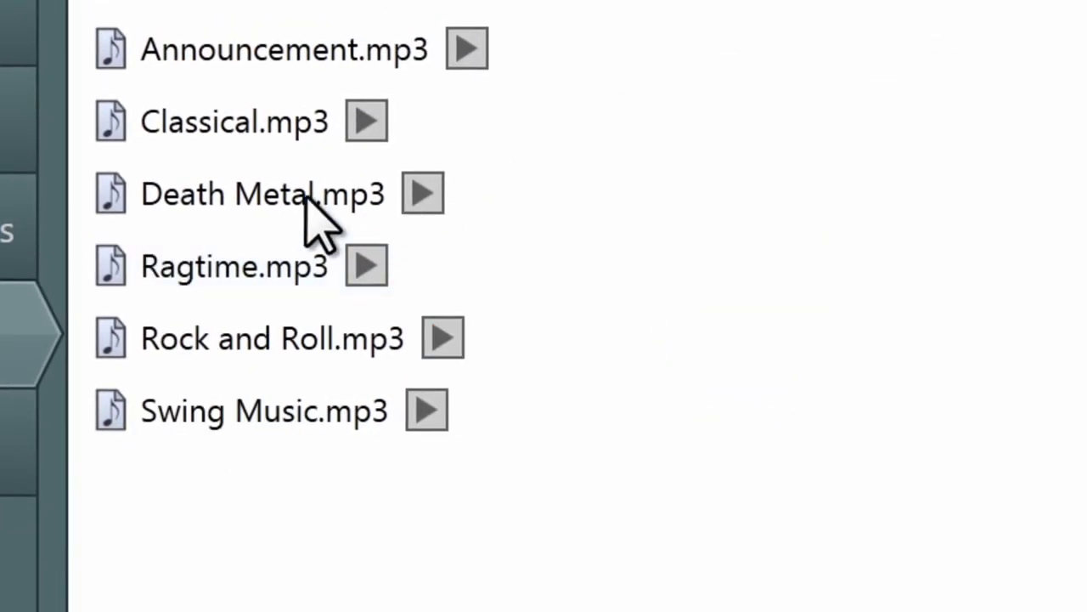
# Delete Death Metal.mp3 through its right-click menu and confirm
pyautogui.rightClick(316, 193)
pyautogui.click(425, 263)
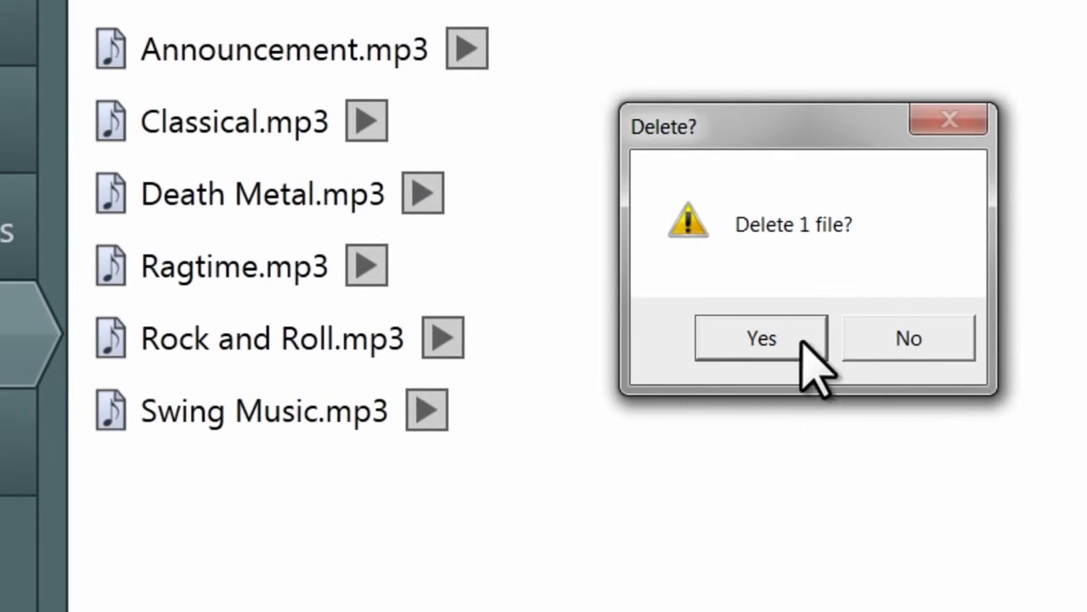
pyautogui.click(800, 339)
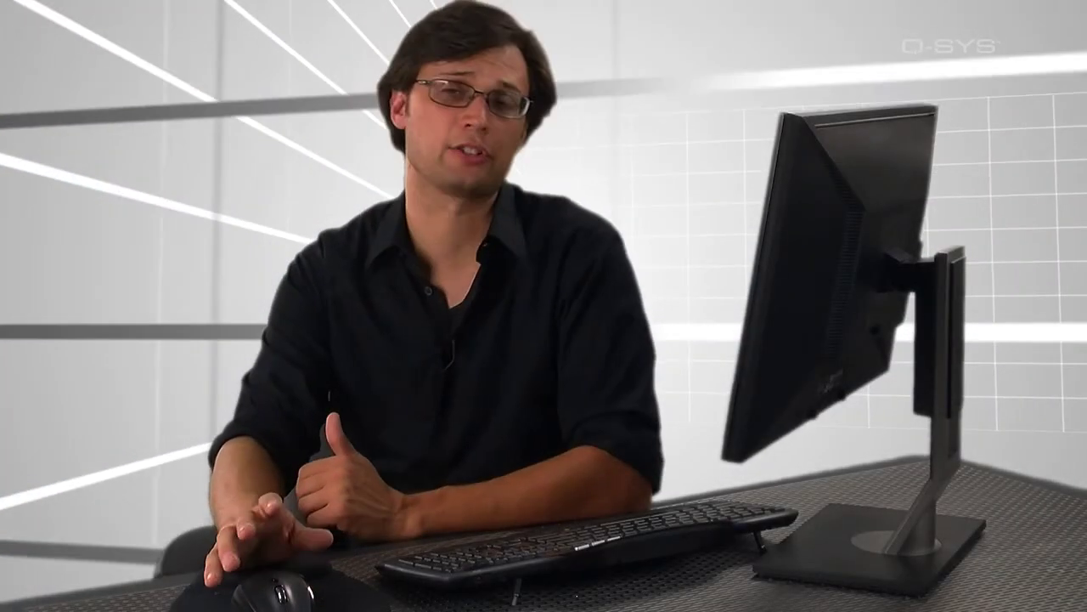